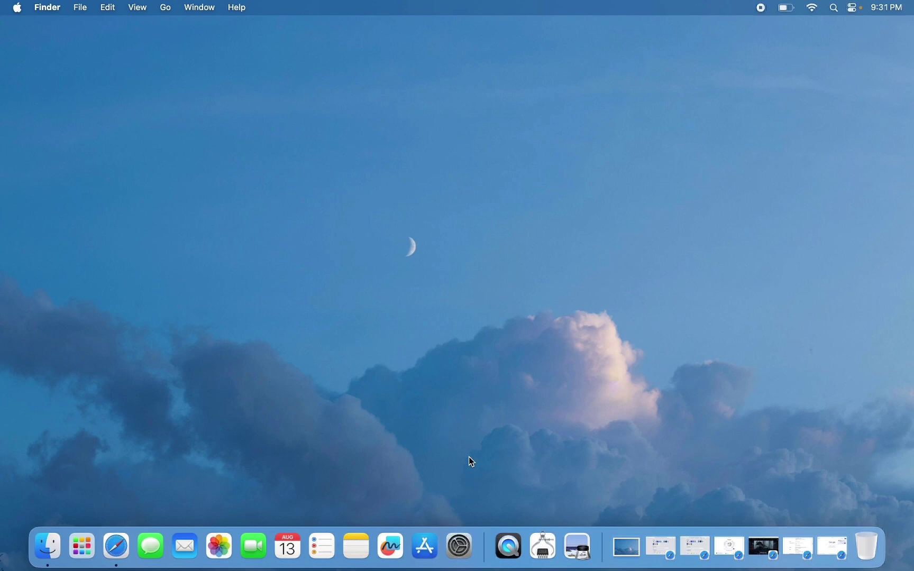
- Open the App Store and get past its welcome screen and notifications prompt
click(428, 557)
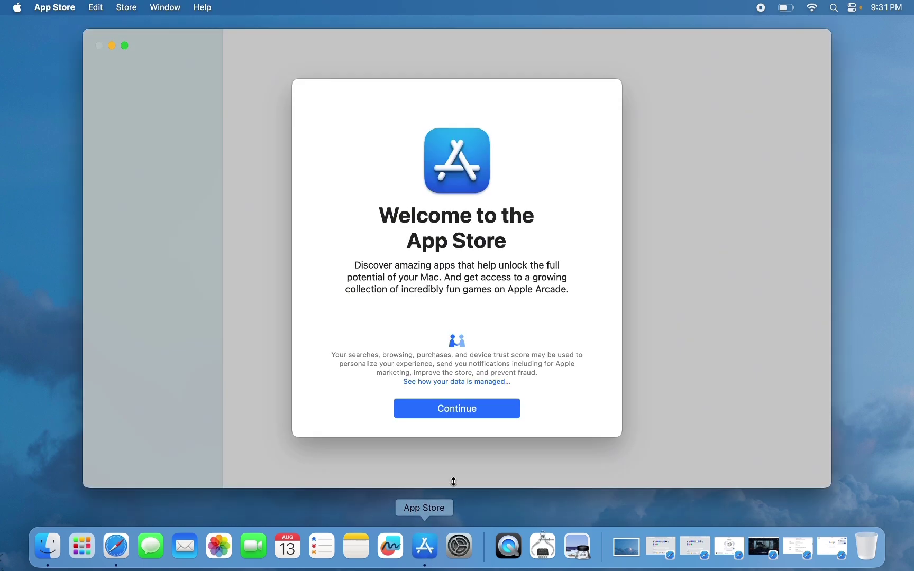
click(478, 411)
click(278, 460)
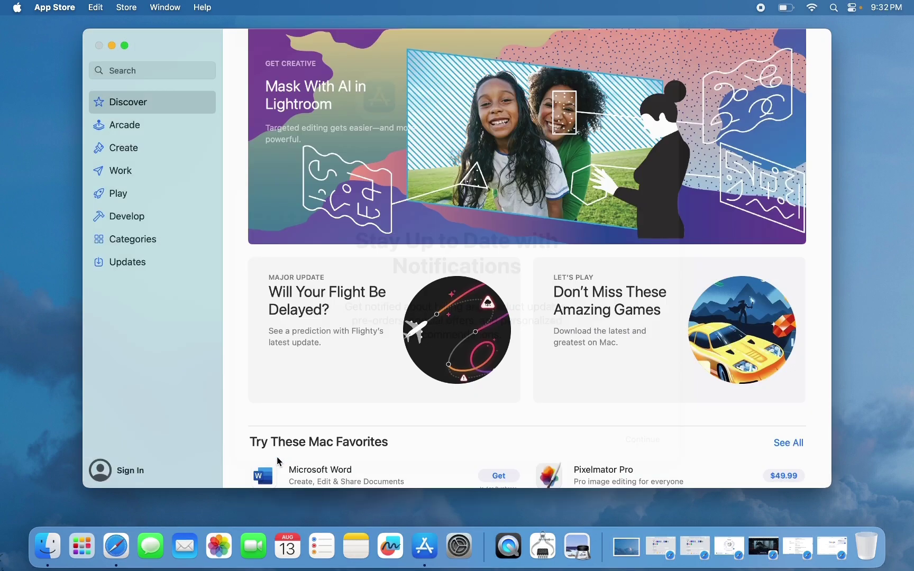
- Search the store for 'capcut', install CapCut - Video Editor, and launch it
click(150, 73)
text(capcut)
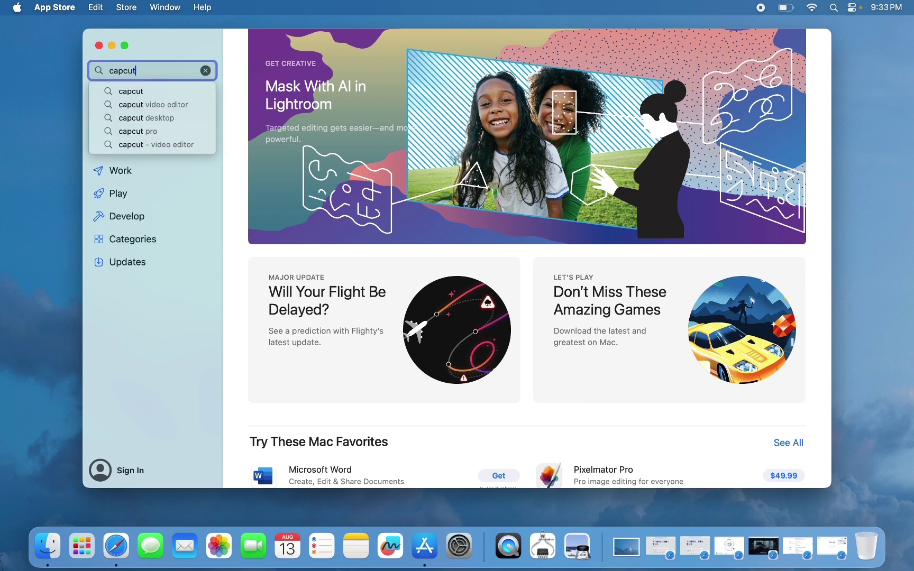
key(Return)
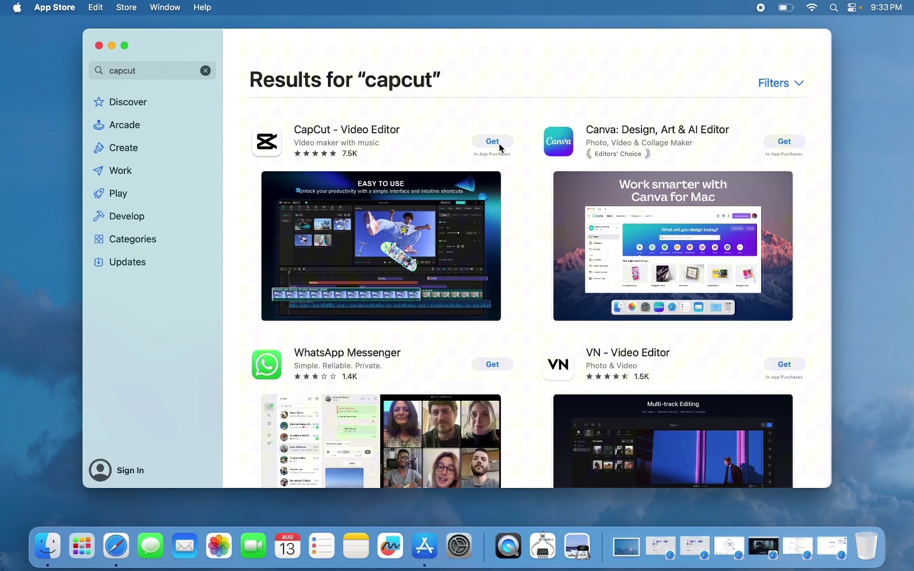
click(498, 144)
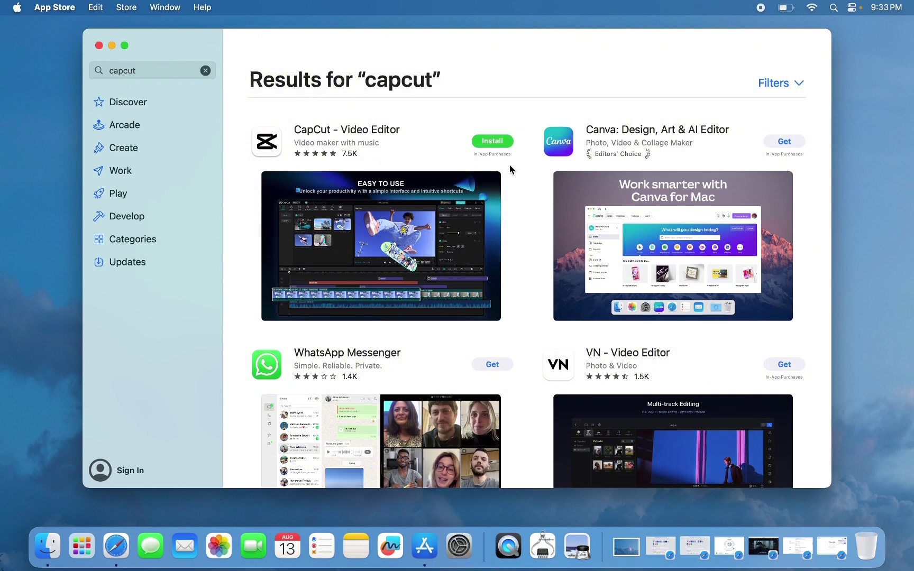
click(503, 143)
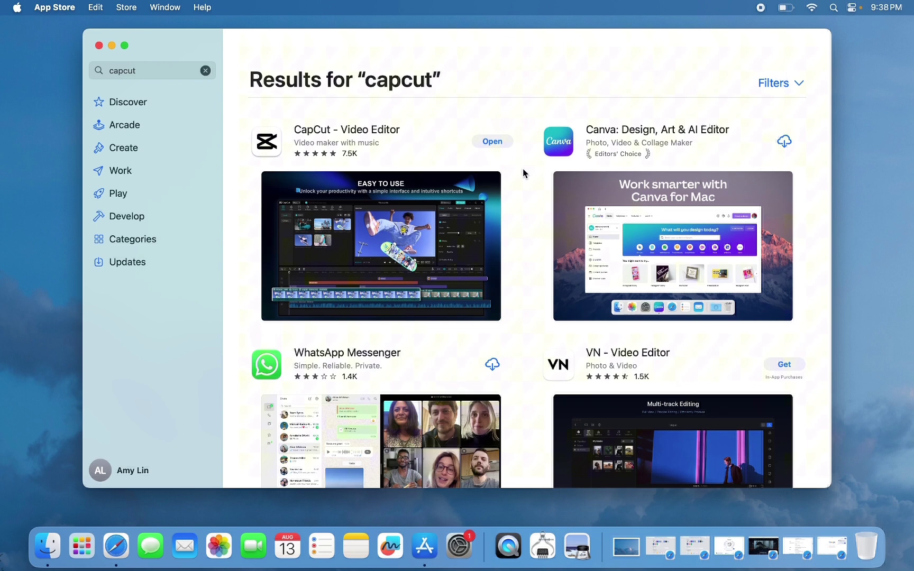
click(498, 141)
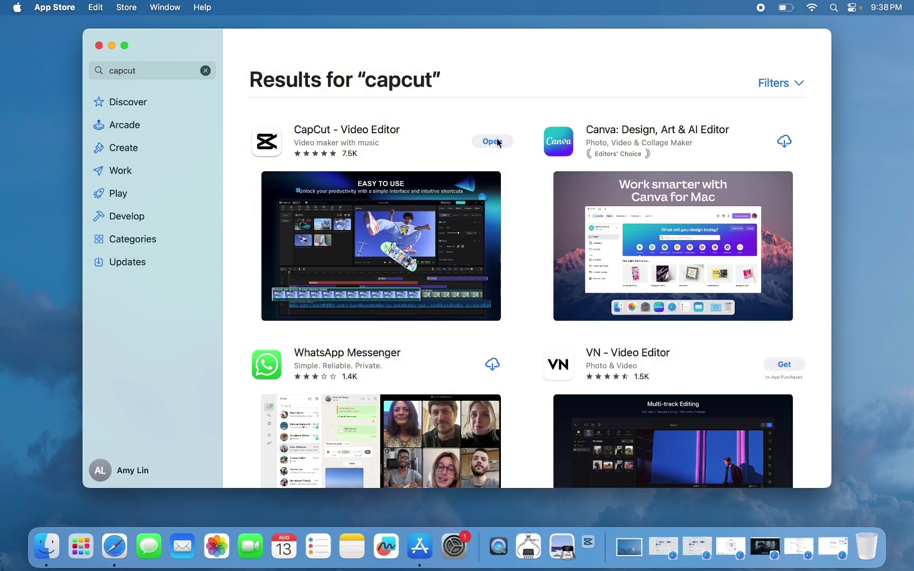
- Quit the App Store, agree to CapCut's terms, pin CapCut in the Dock, and close CapCut after its privacy notice
key(super+q)
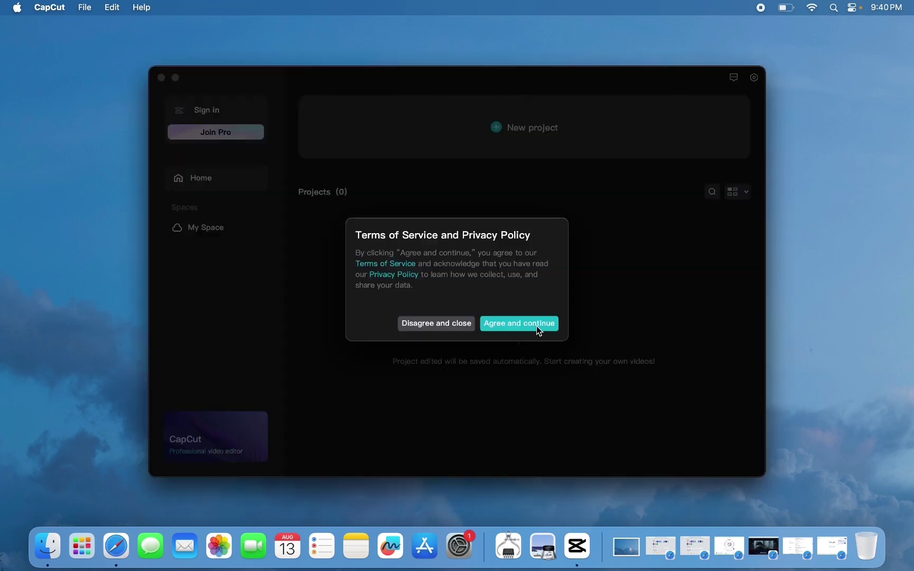
click(539, 331)
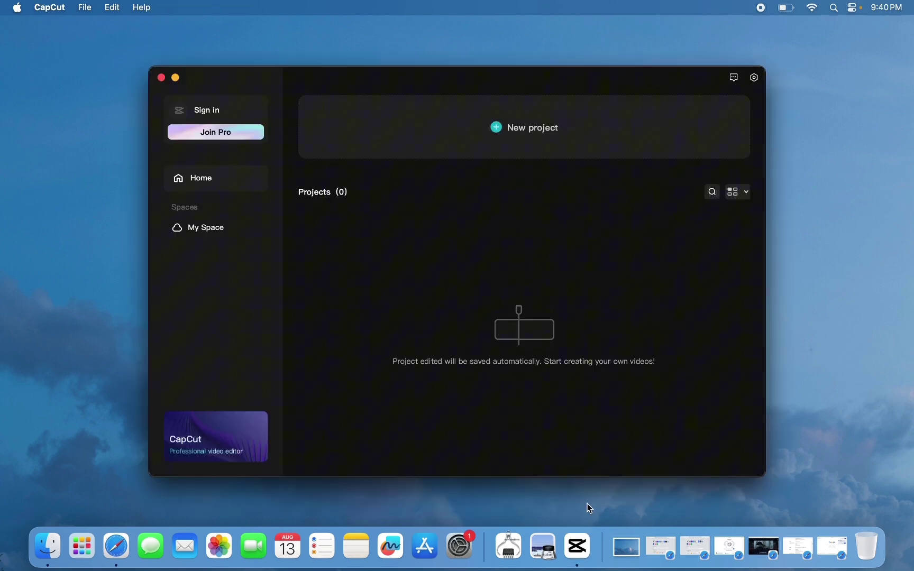
drag(581, 550, 507, 555)
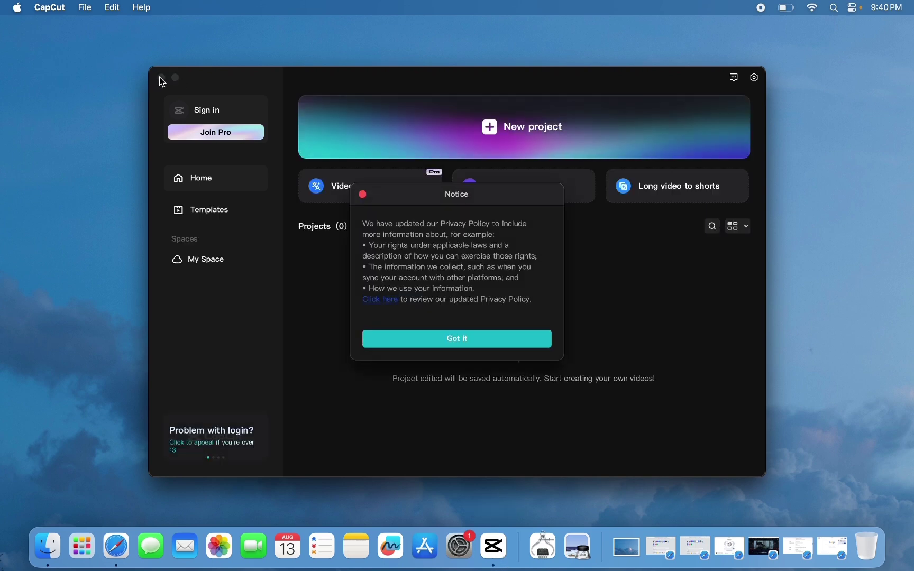
click(421, 338)
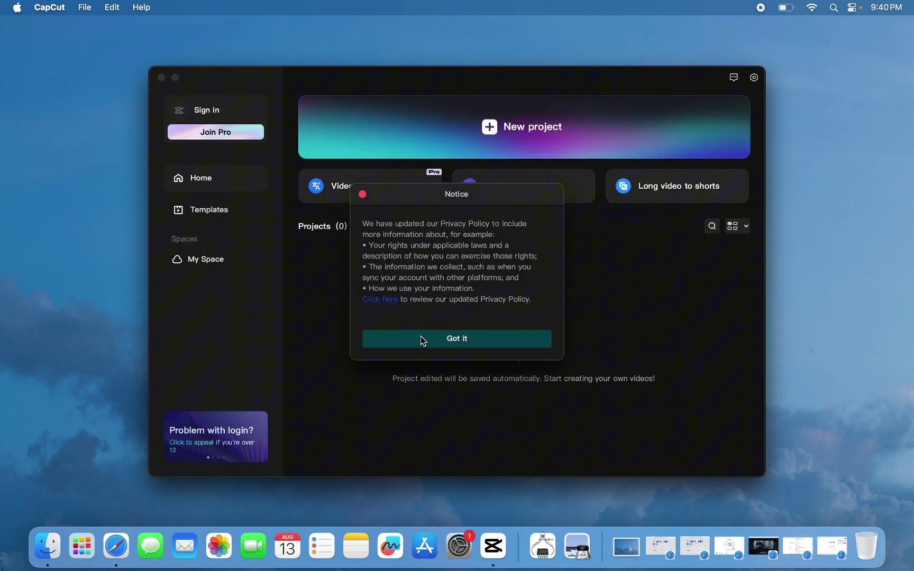
click(163, 78)
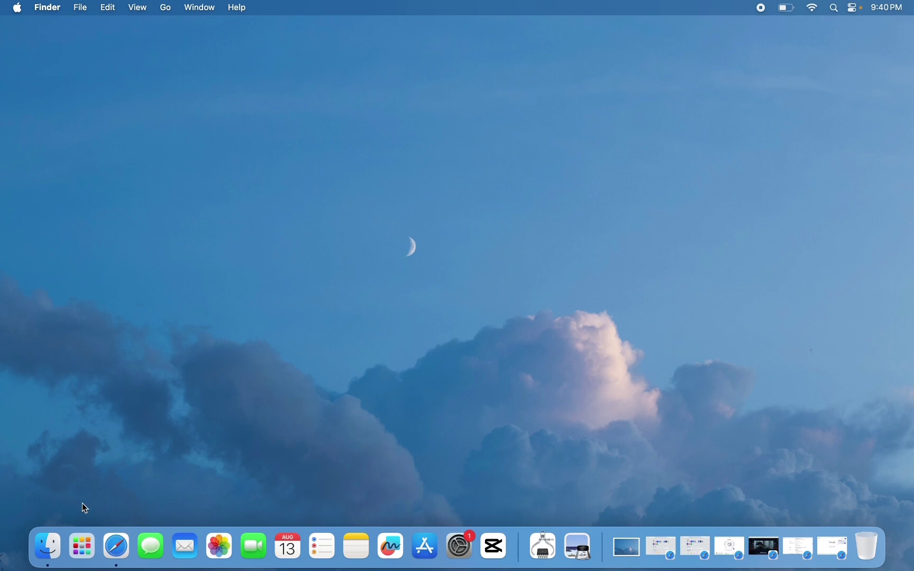
- Check CapCut in the Launchpad app grid, then return to Safari on google.com
click(82, 548)
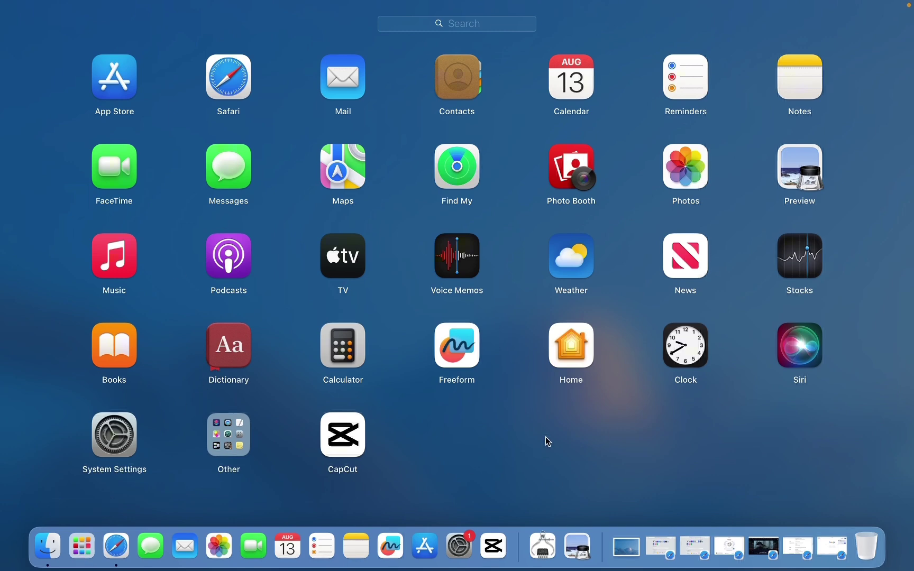
click(382, 495)
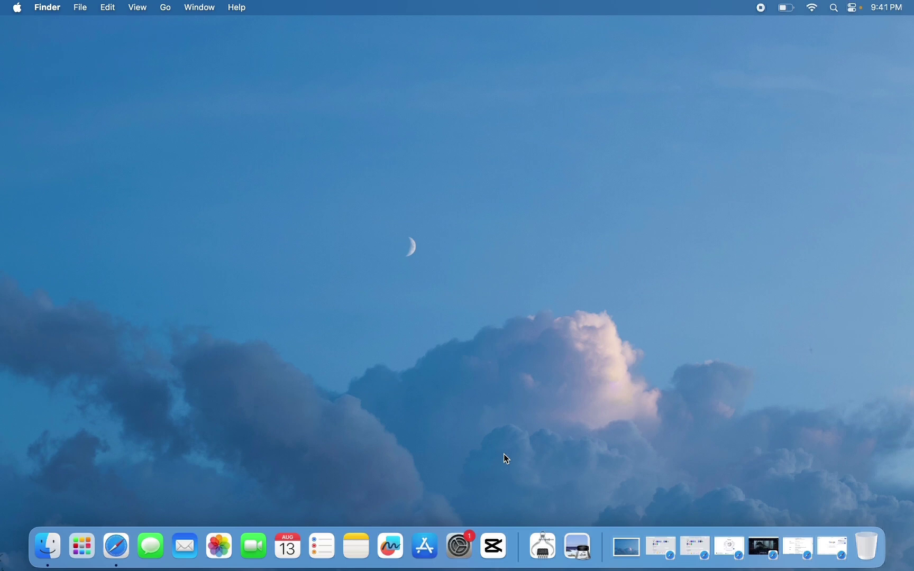
key(super+Tab)
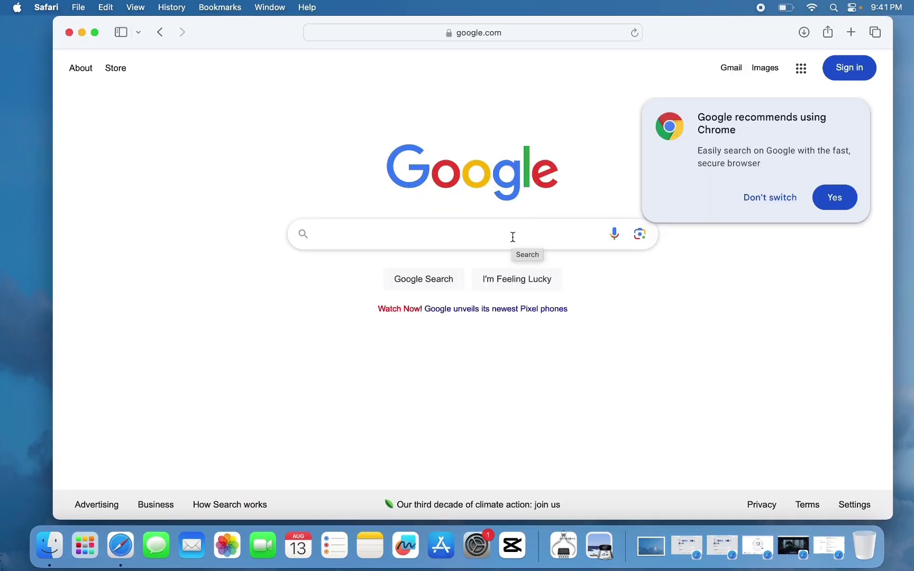
- Search Google for 'chrome' and download the Chrome installer, allowing downloads from google.com
text(chrome)
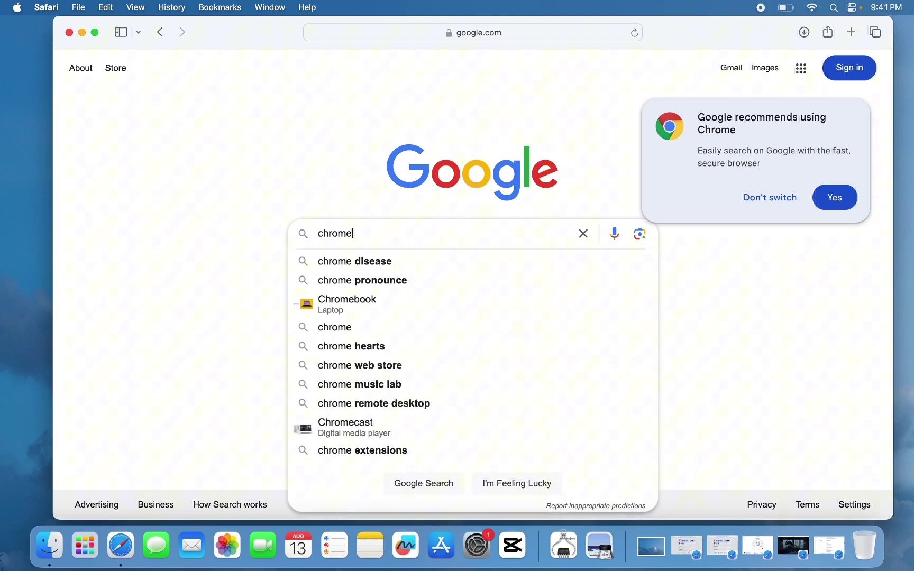
key(Return)
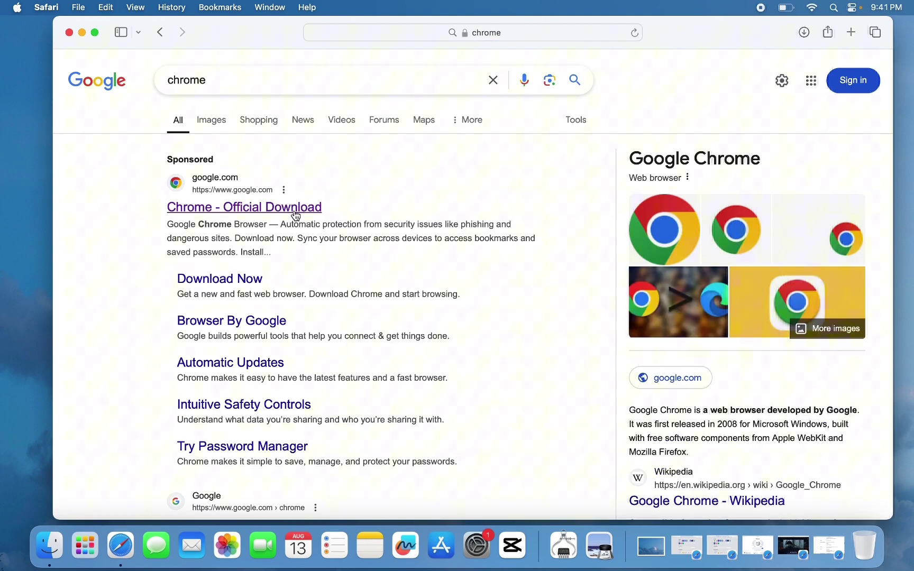
click(295, 211)
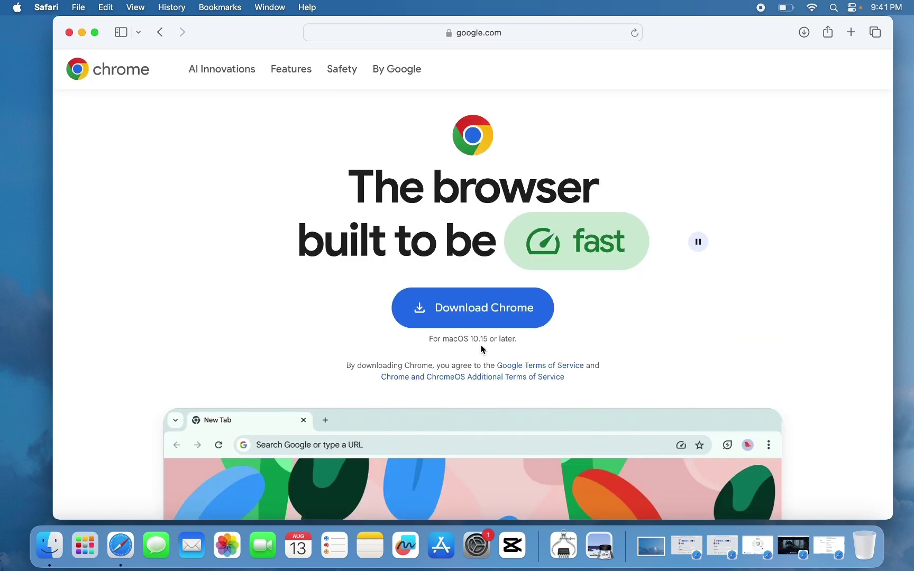
click(536, 325)
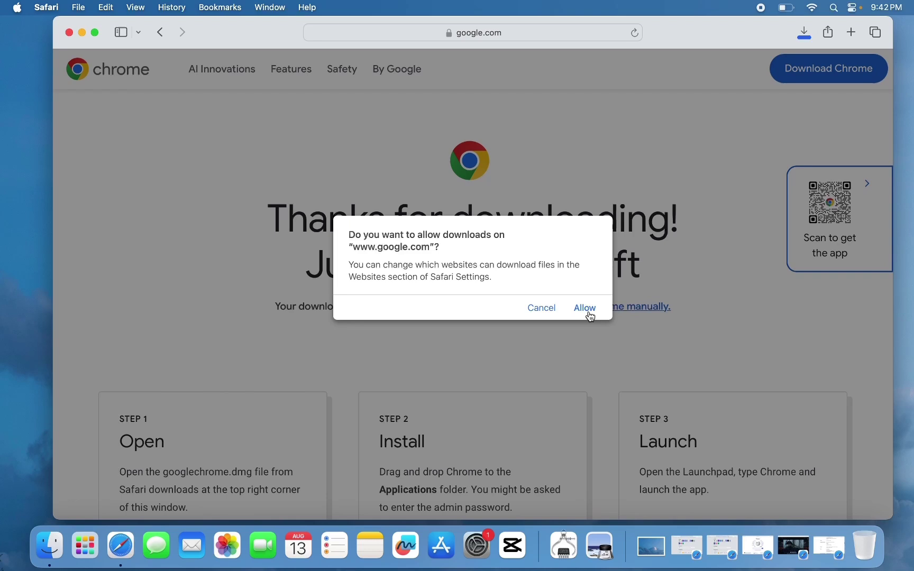
click(585, 309)
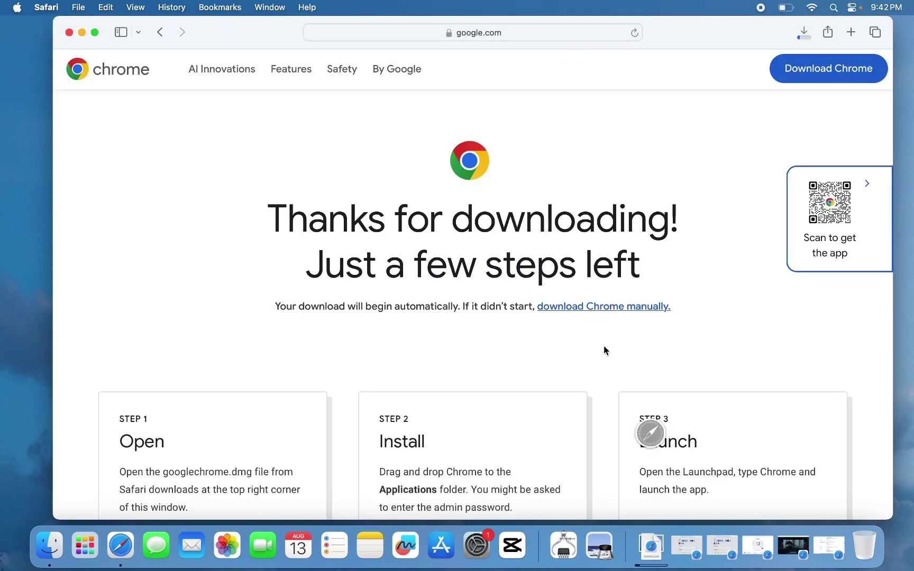
- Check recent downloads, then open the Downloads folder in Finder and select googlechrome.dmg
click(806, 33)
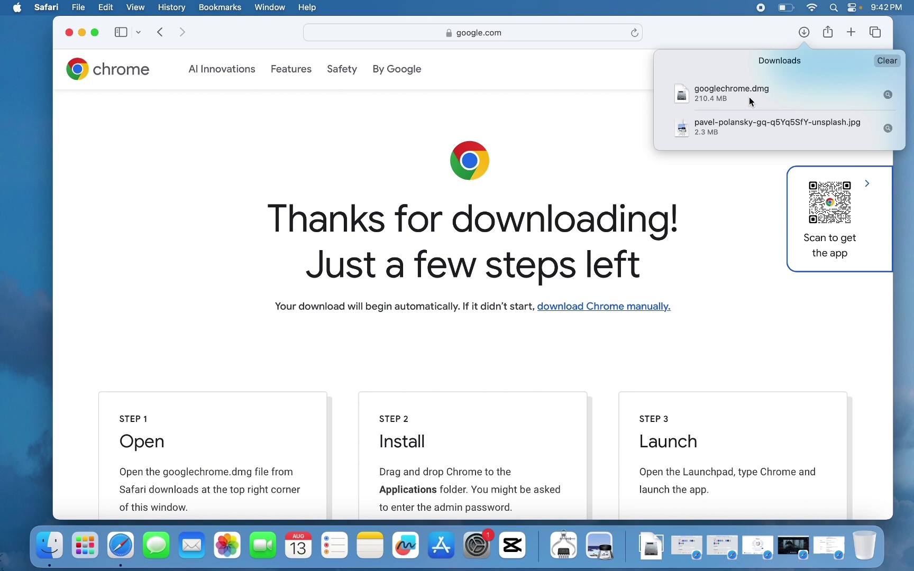
click(693, 343)
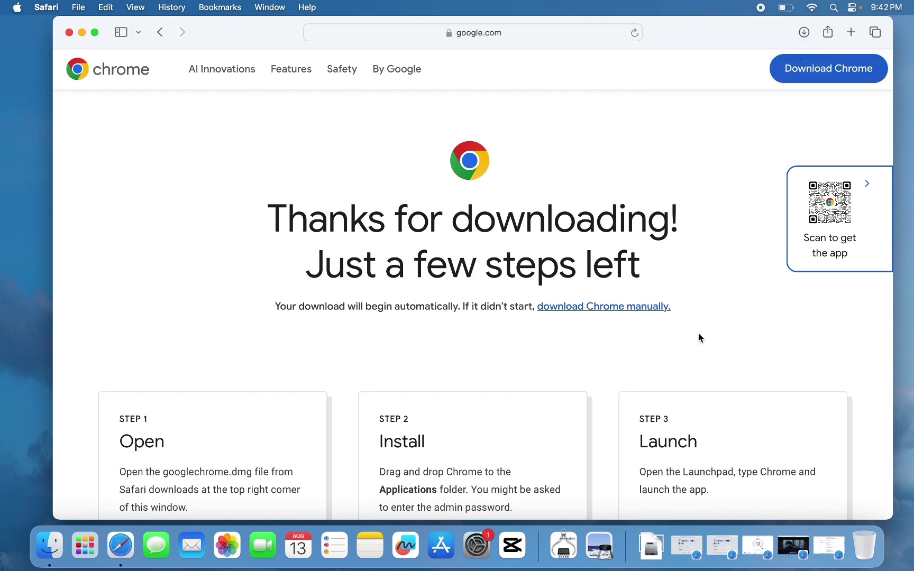
click(647, 541)
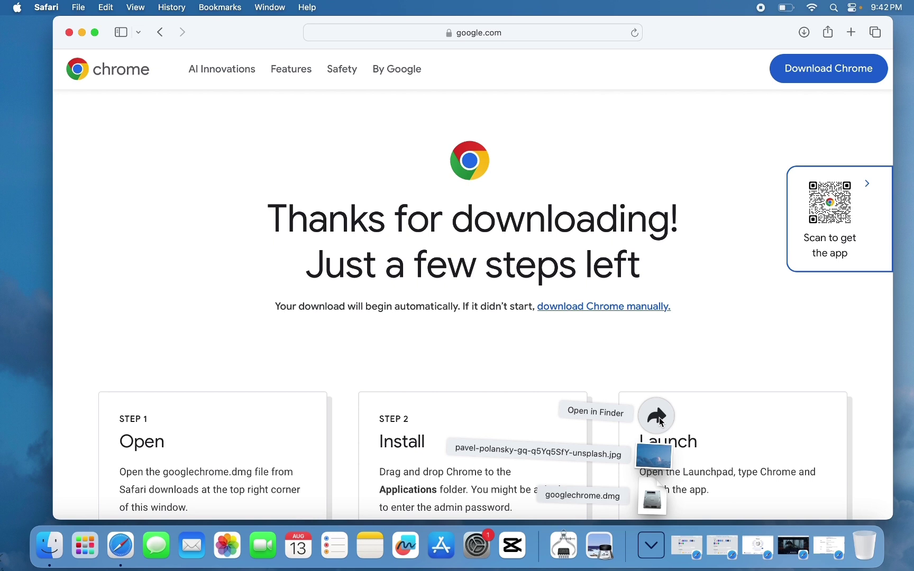
click(659, 416)
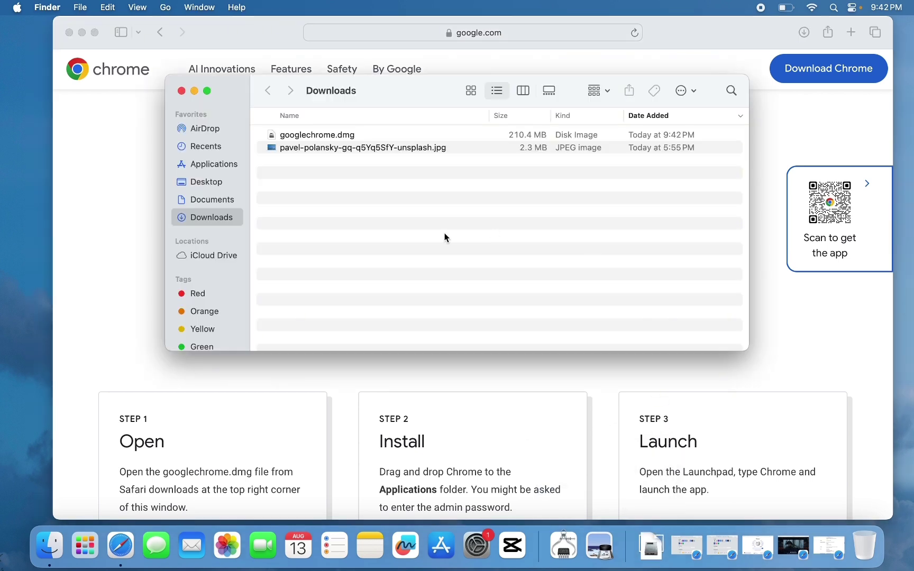
click(371, 136)
- Mount googlechrome.dmg, drag Google Chrome into Applications, and close the installer window
double_click(379, 138)
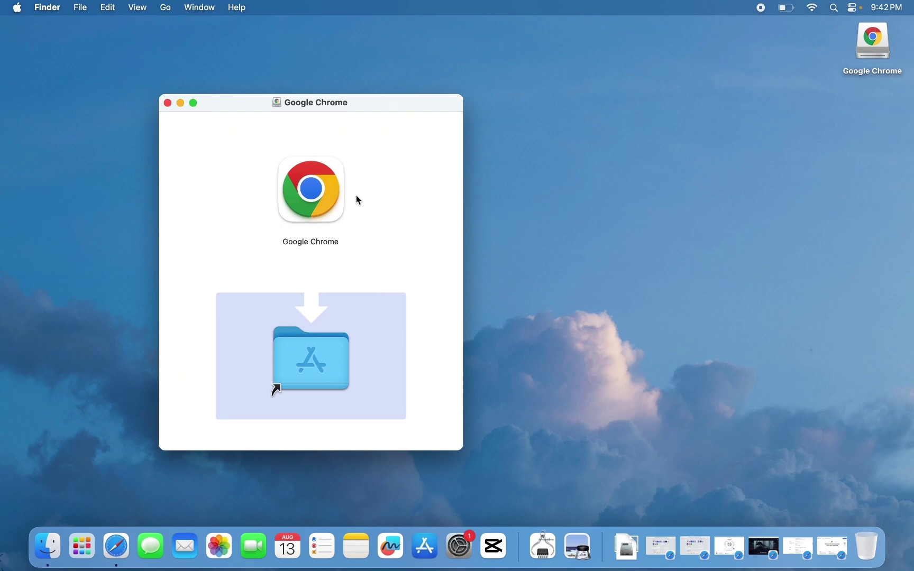
drag(332, 196, 308, 355)
click(168, 103)
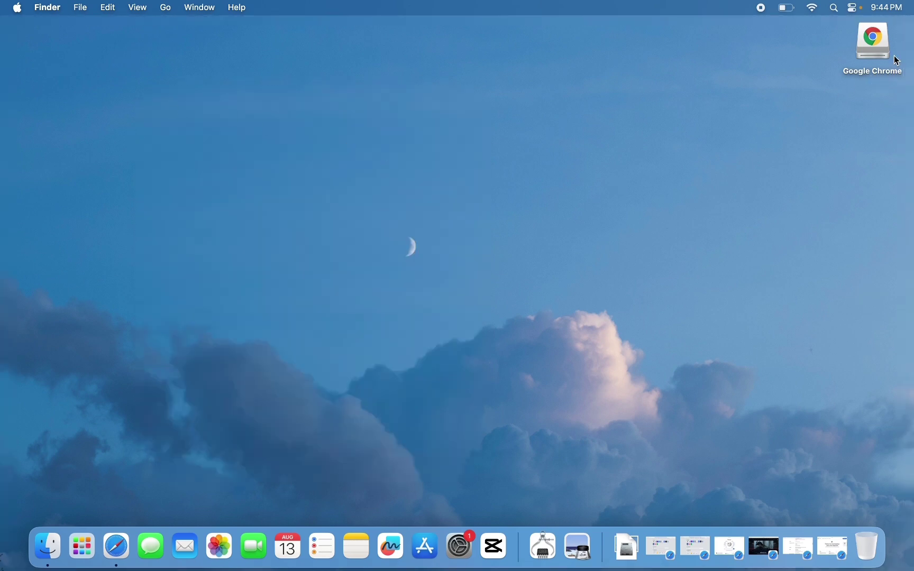
- Reopen and close the Google Chrome disk window, then bring up the disk's options without choosing one
double_click(874, 51)
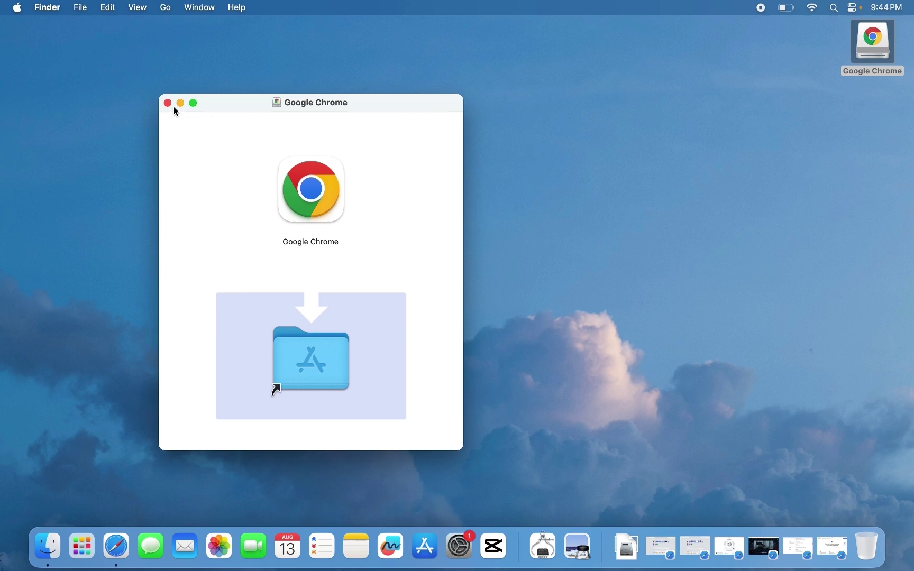
click(169, 104)
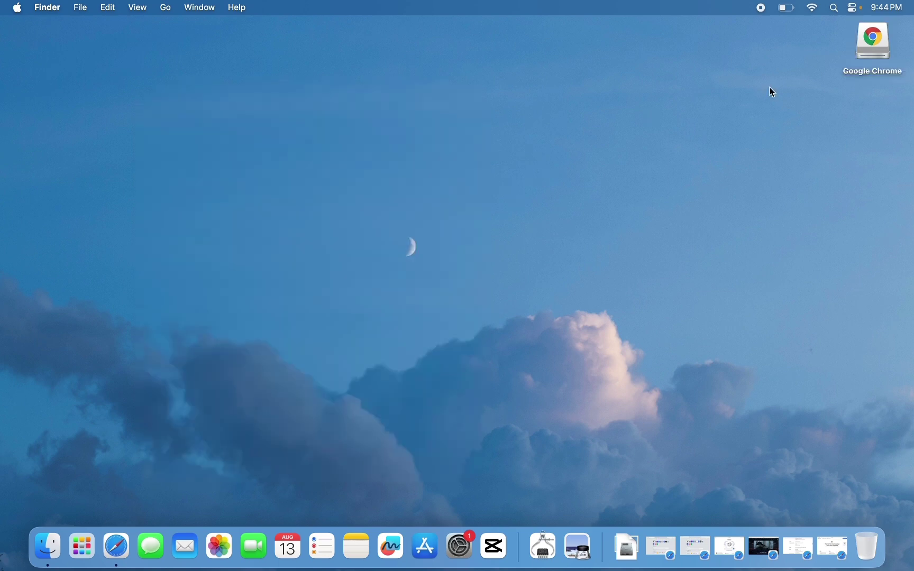
right_click(875, 53)
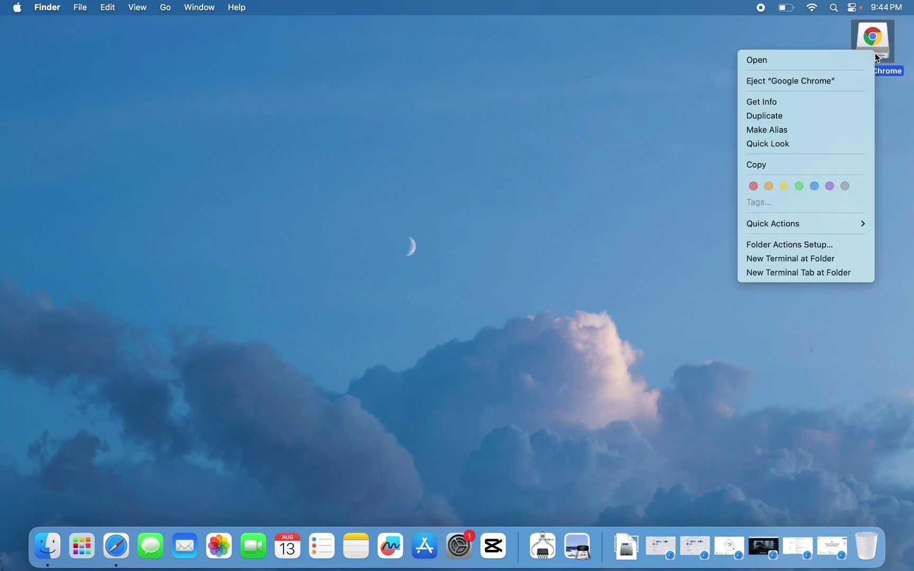
click(860, 83)
- Eject the Google Chrome disk from a new Finder window's sidebar and close that window
click(48, 555)
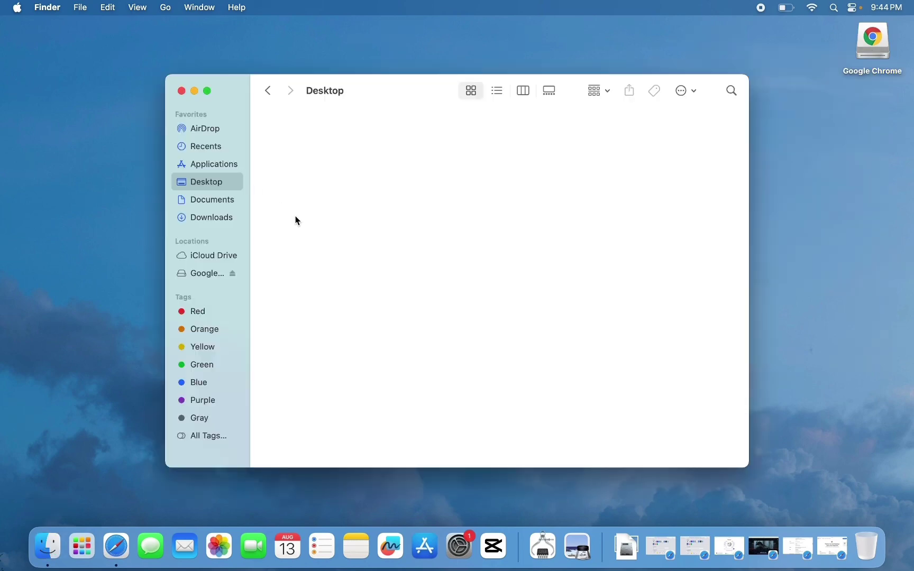
drag(245, 239, 274, 242)
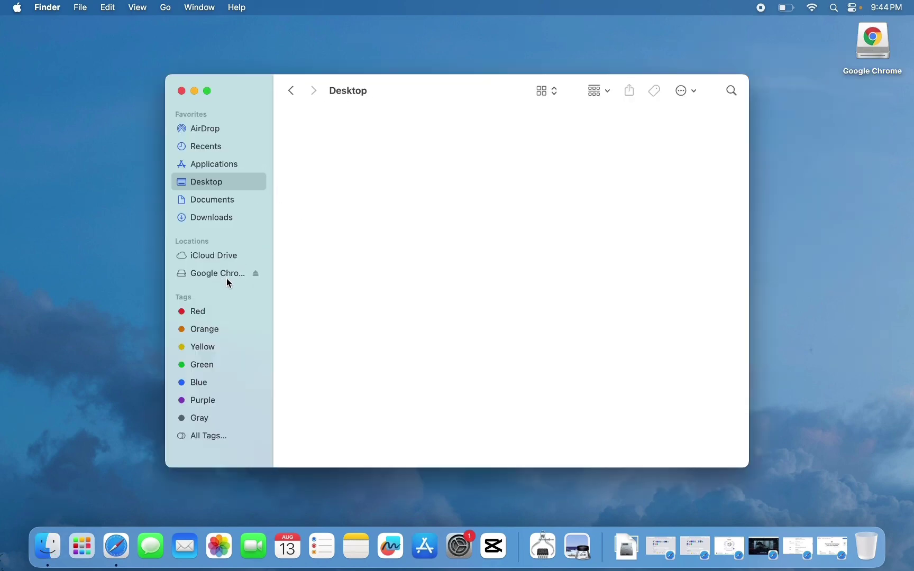
click(257, 275)
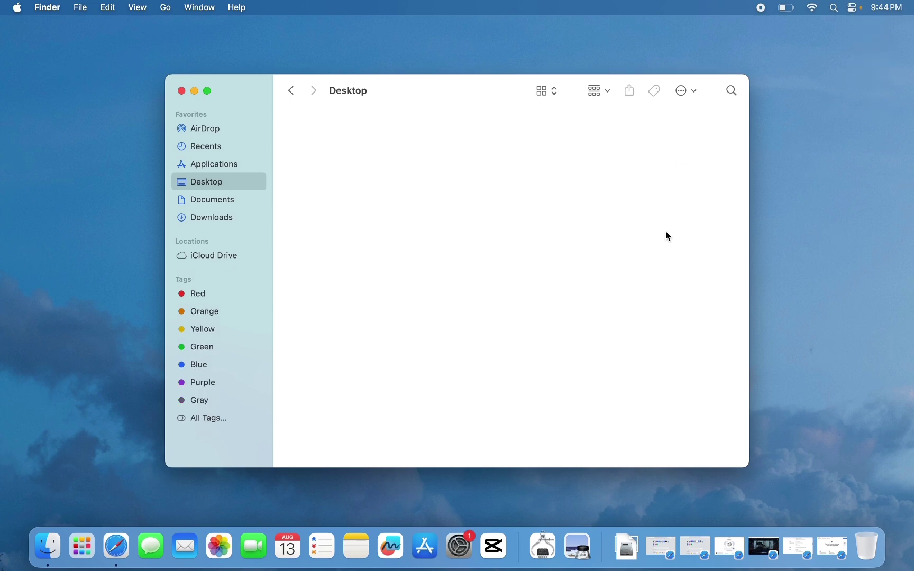
key(super+w)
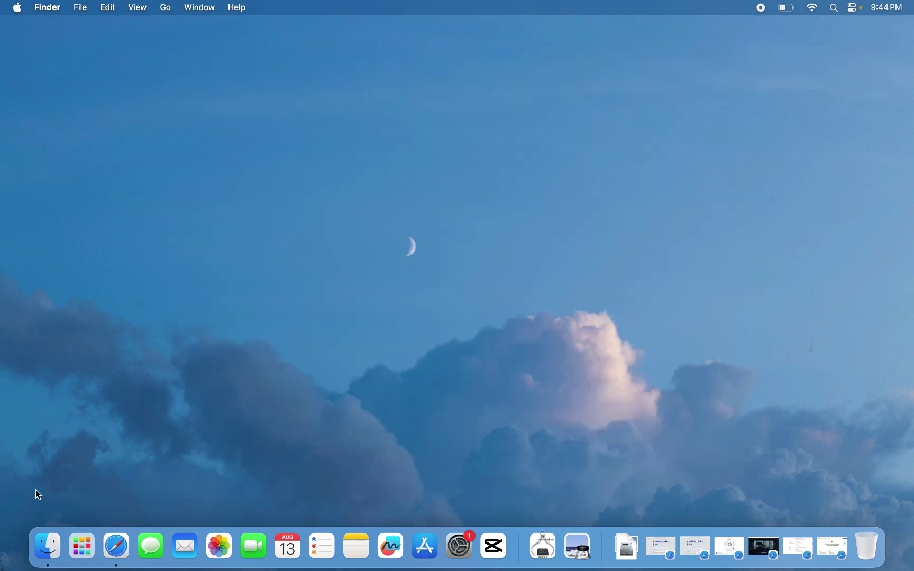
- Launch Google Chrome from the Launchpad app grid
click(82, 540)
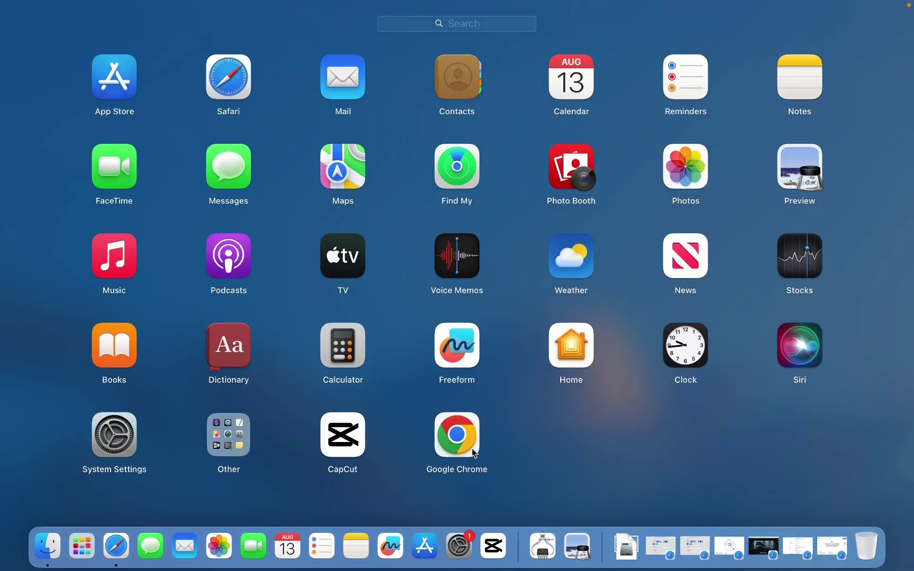
click(473, 453)
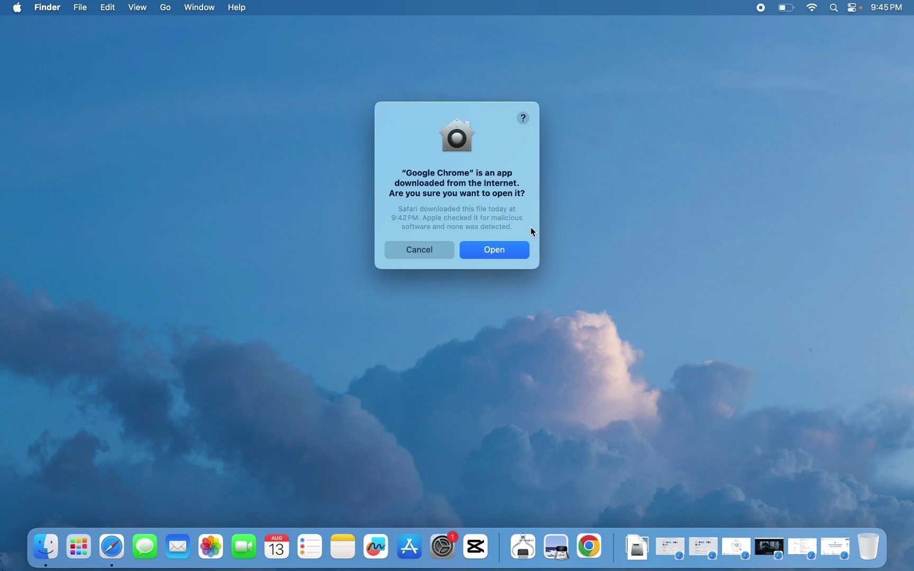
- Confirm opening the downloaded Chrome app and keep its Dock icon right after CapCut
click(509, 252)
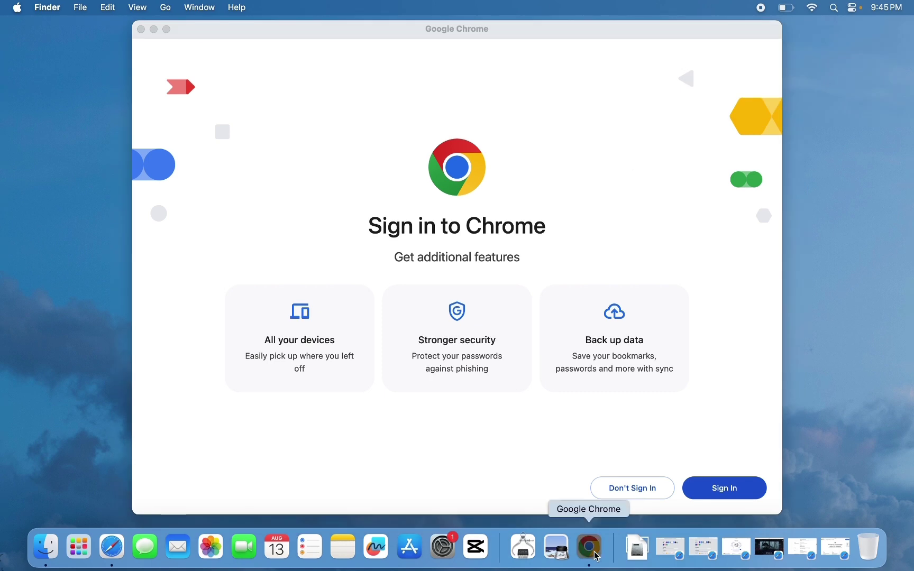
drag(597, 556, 509, 559)
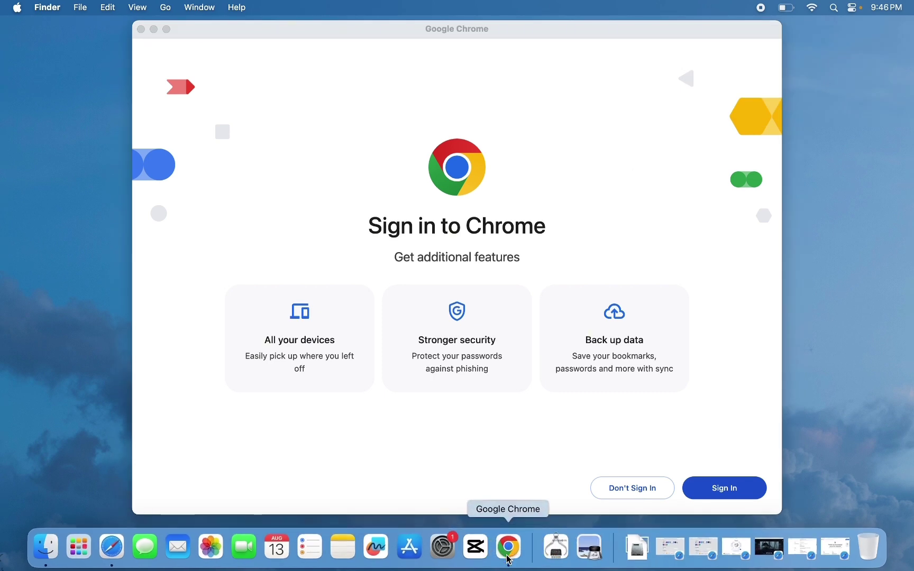